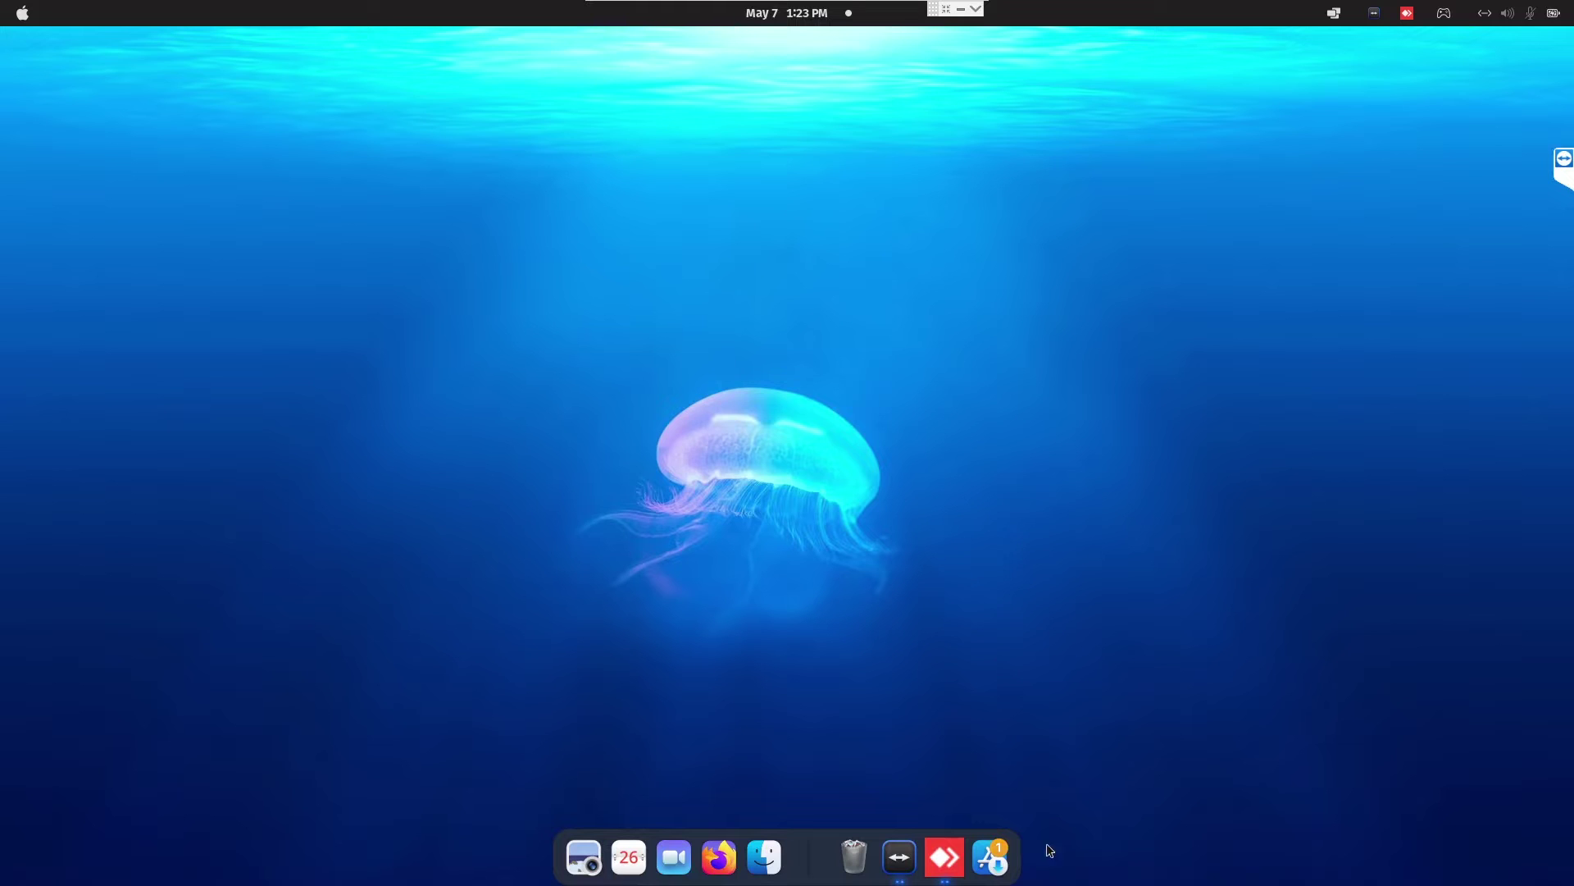
Find GNOME Tweaks with a Pop!_Shop search and open its details page
{"action": "left_click", "coordinate": [991, 858]}
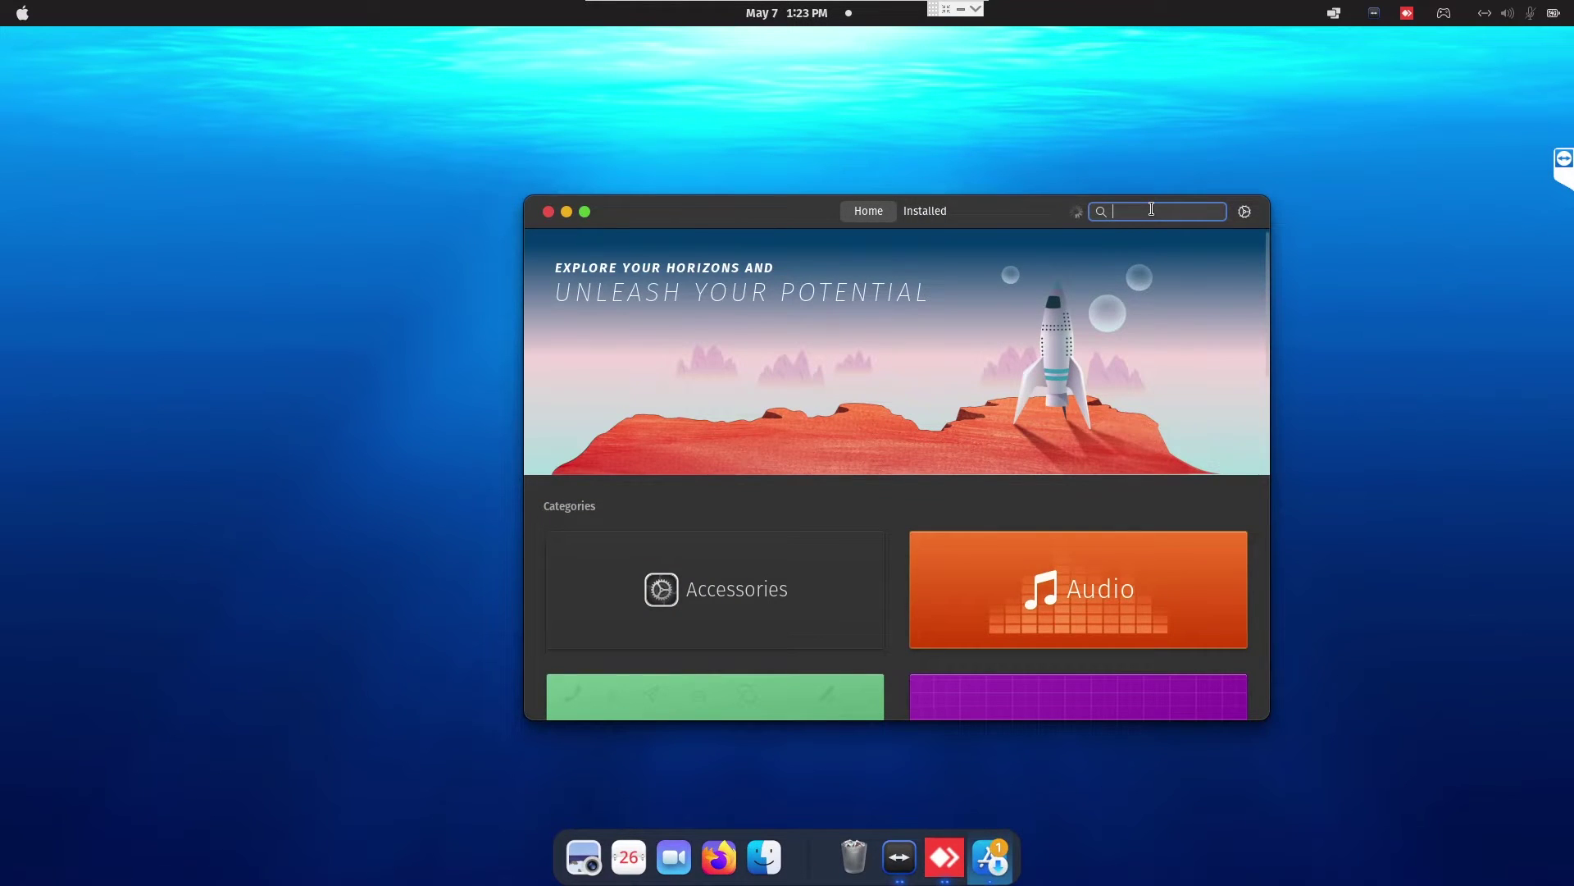
{"action": "type", "text": "twea"}
{"action": "type", "text": "ks"}
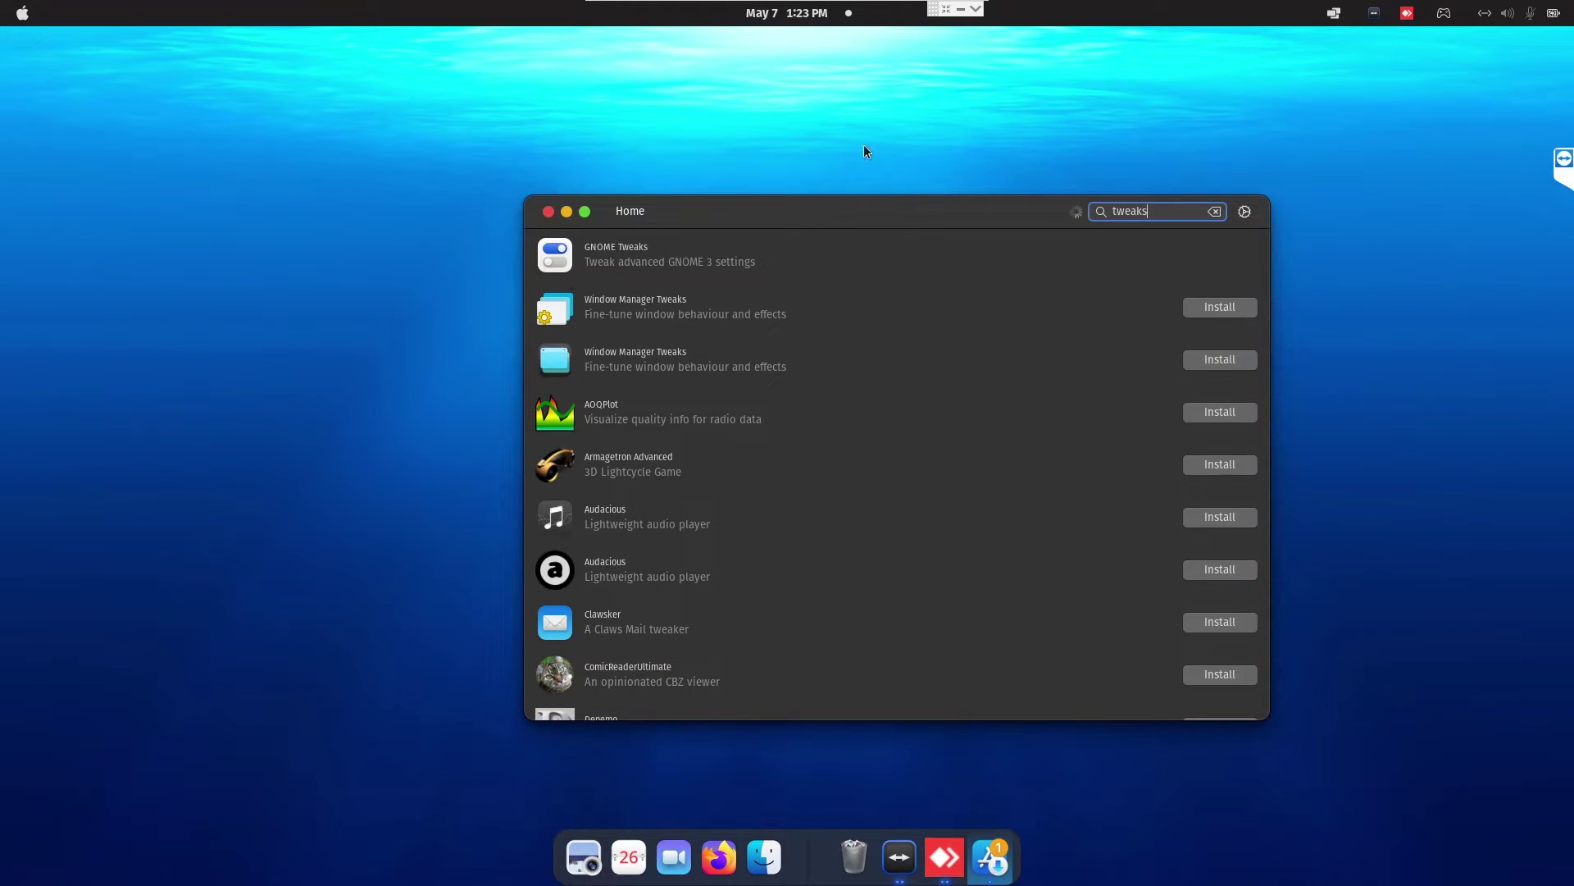
{"action": "left_click", "coordinate": [835, 255]}
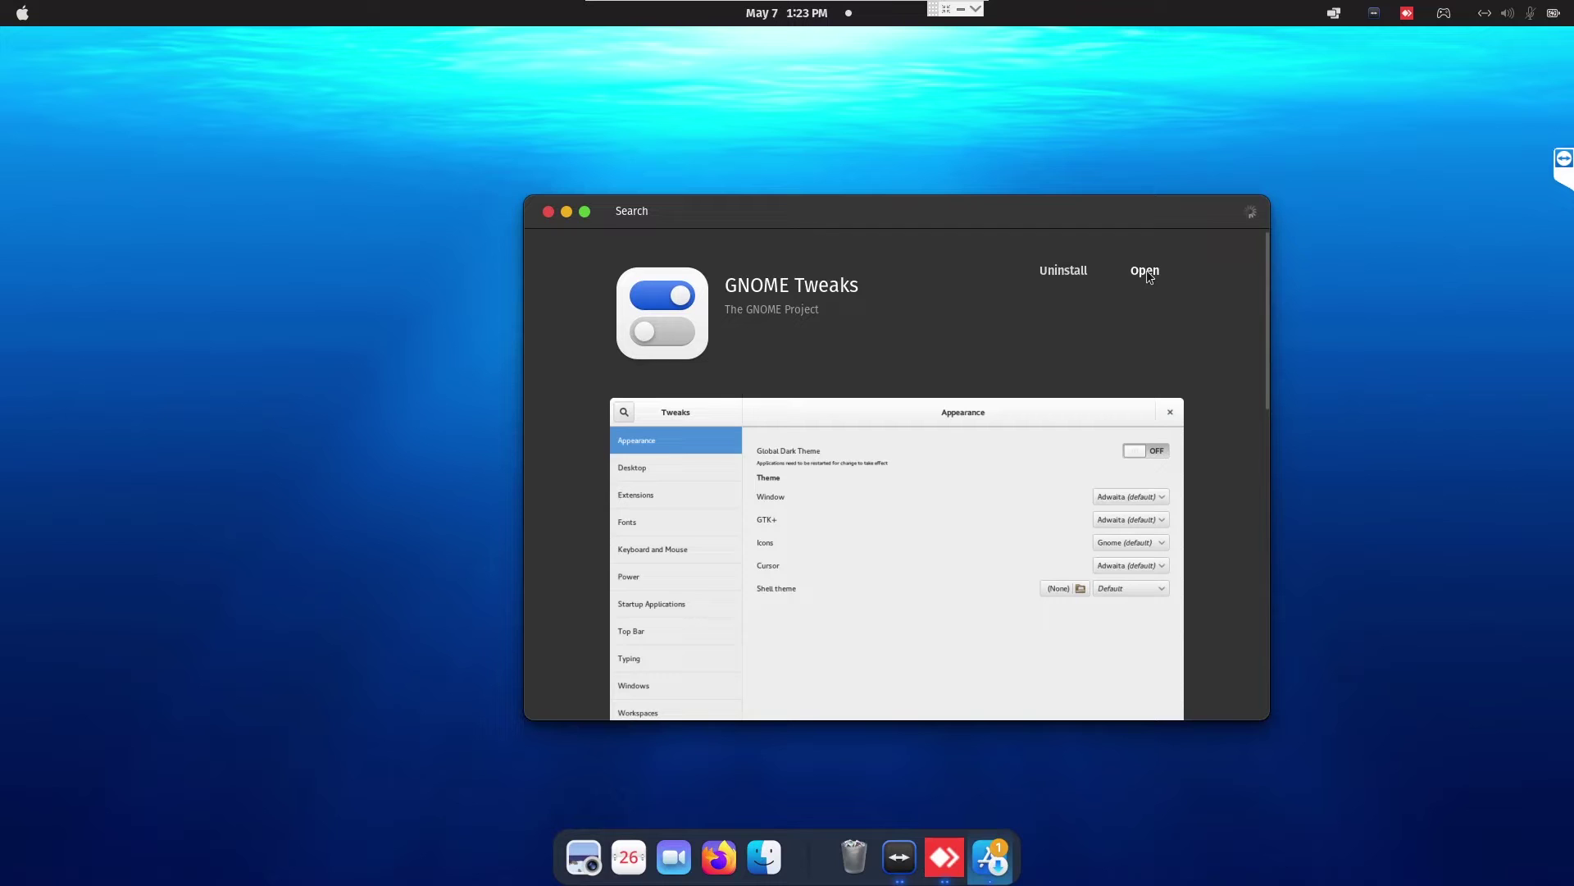
Launch GNOME Tweaks and show its Startup Applications list: AnyDesk, Plank, Calculator
{"action": "left_click", "coordinate": [1145, 271]}
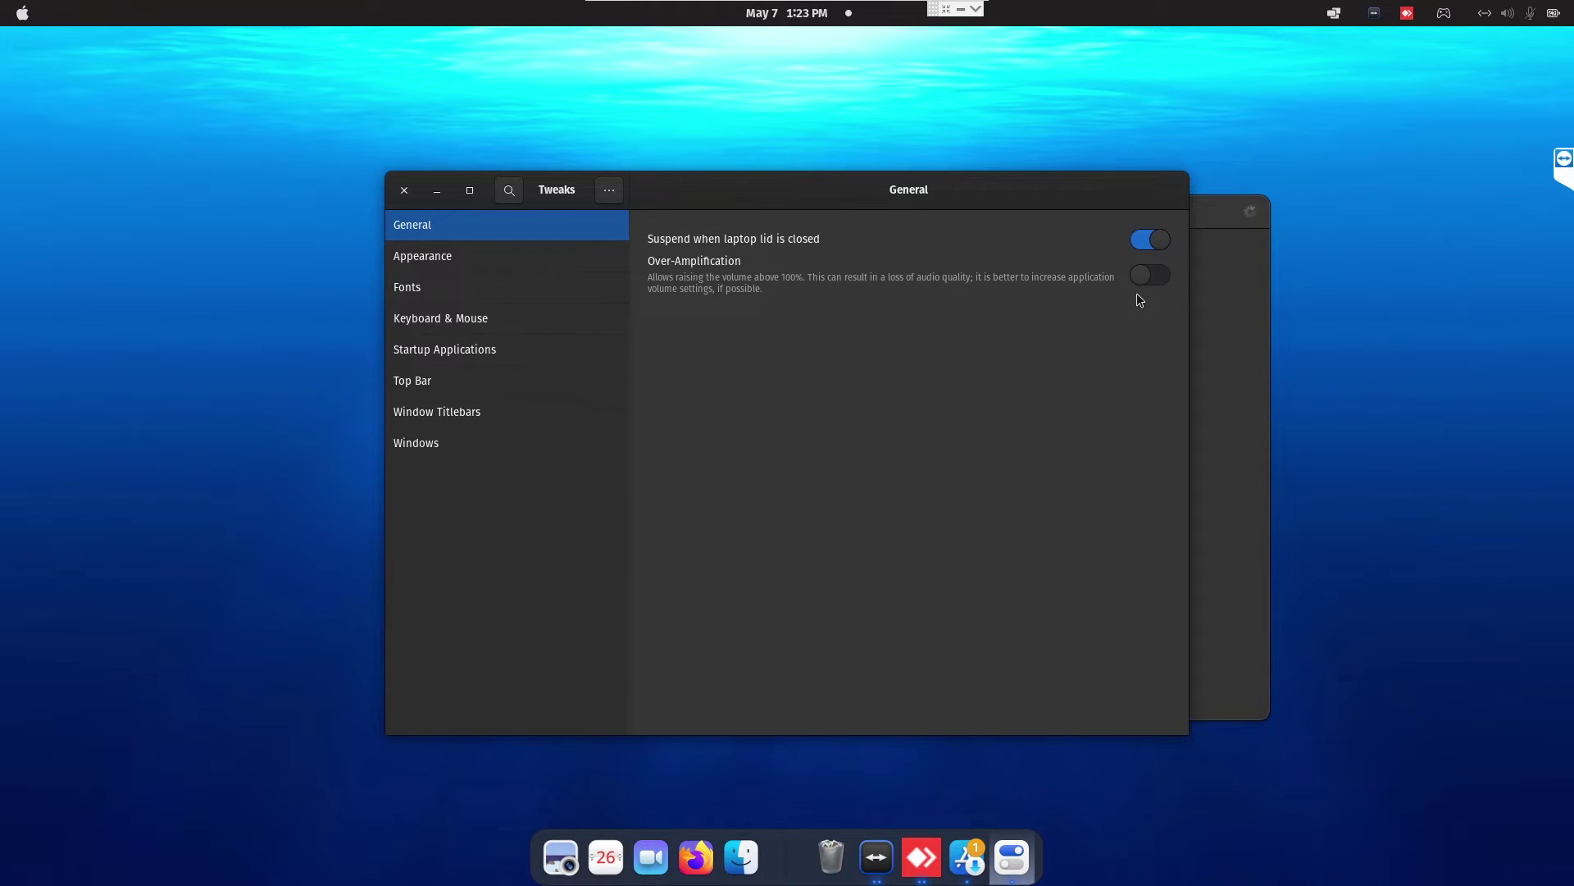
{"action": "left_click", "coordinate": [571, 257]}
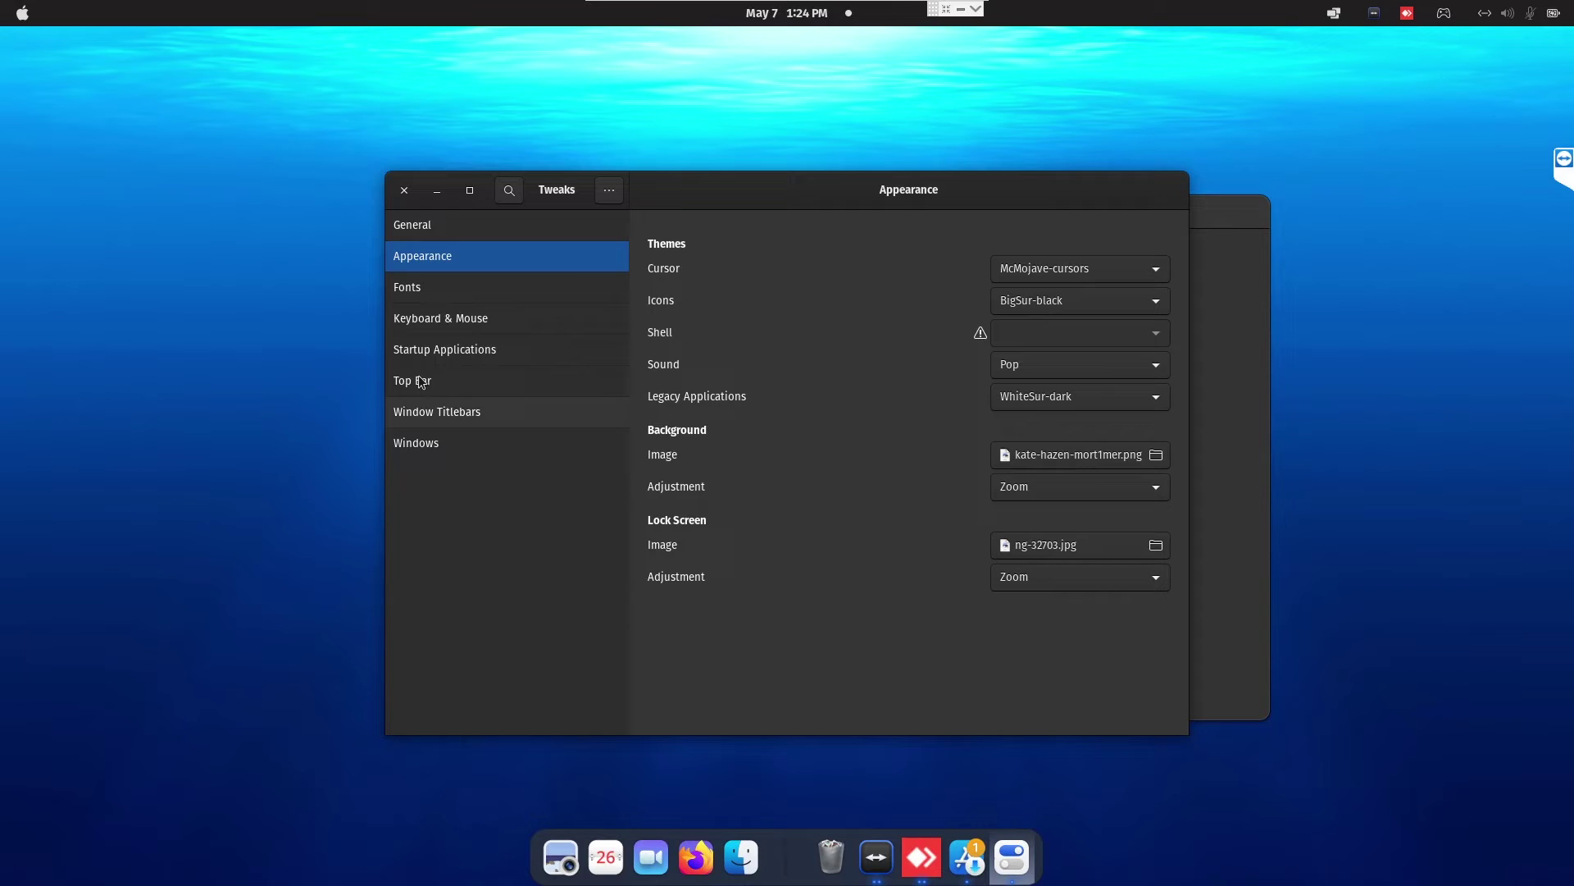
{"action": "left_click", "coordinate": [482, 353]}
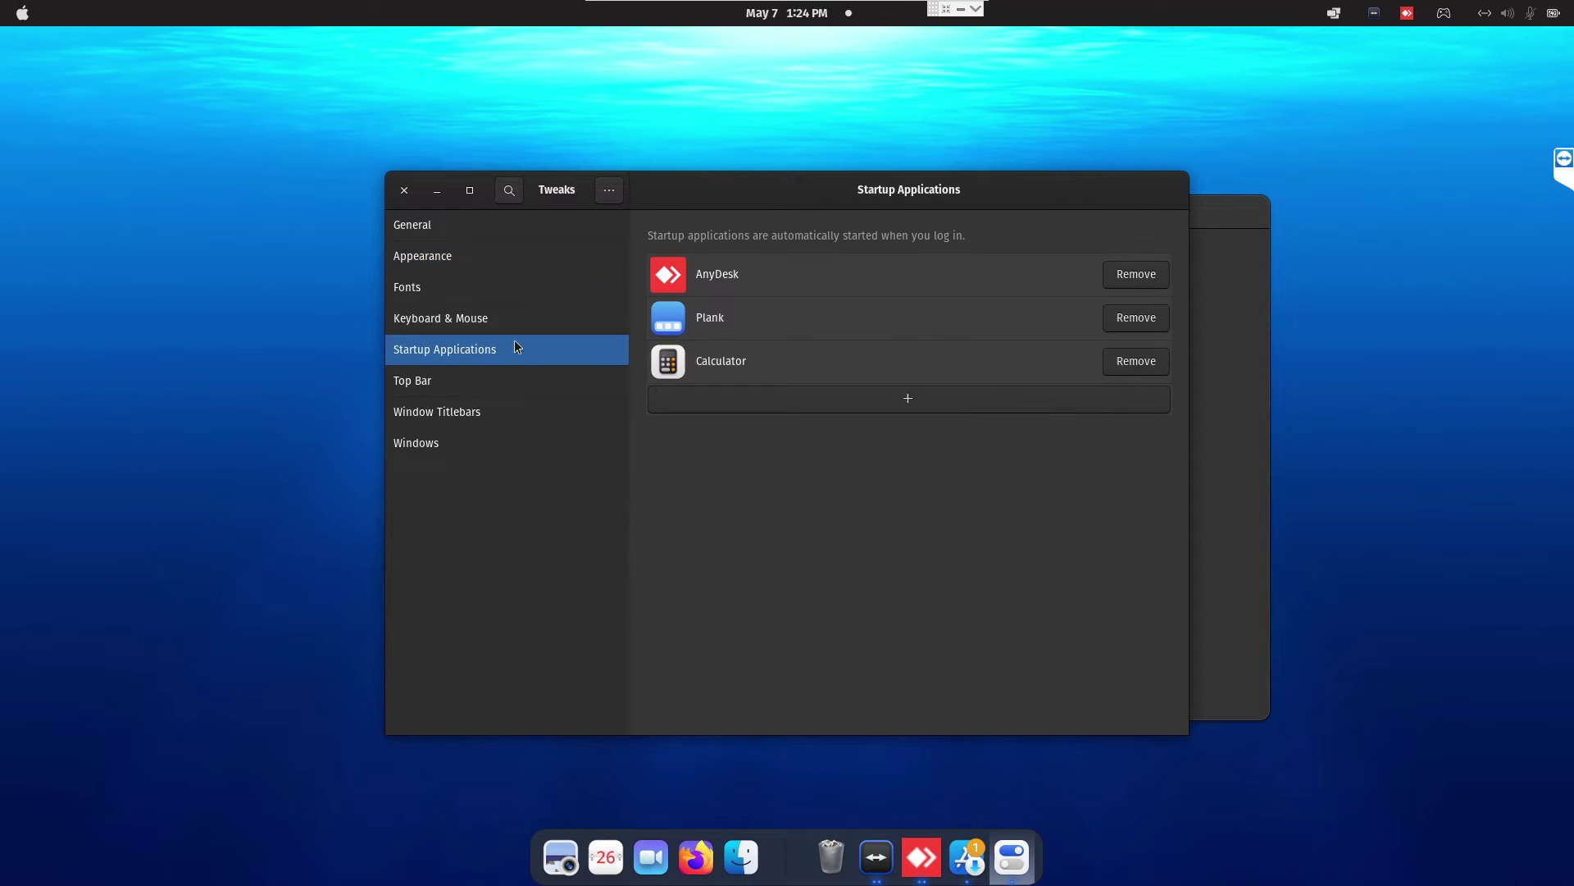
Add Clock to the Tweaks startup applications
{"action": "left_click", "coordinate": [1029, 410]}
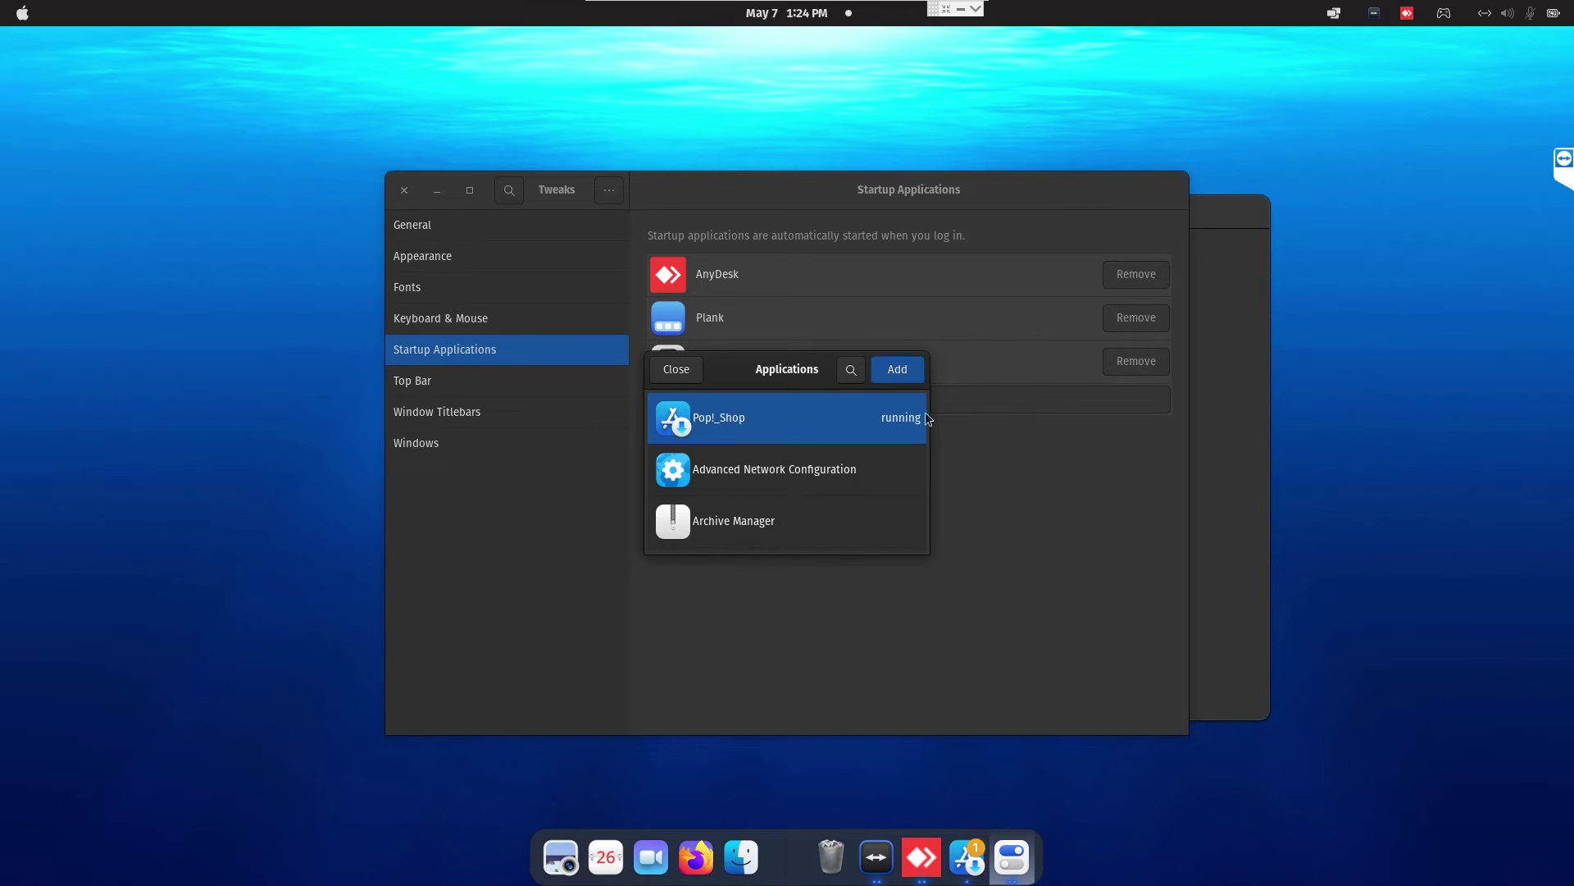
{"action": "scroll", "coordinate": [764, 486], "scroll_direction": "down", "scroll_amount": 1}
{"action": "scroll", "coordinate": [789, 468], "scroll_direction": "down", "scroll_amount": 2}
{"action": "scroll", "coordinate": [790, 468], "scroll_direction": "down", "scroll_amount": 2}
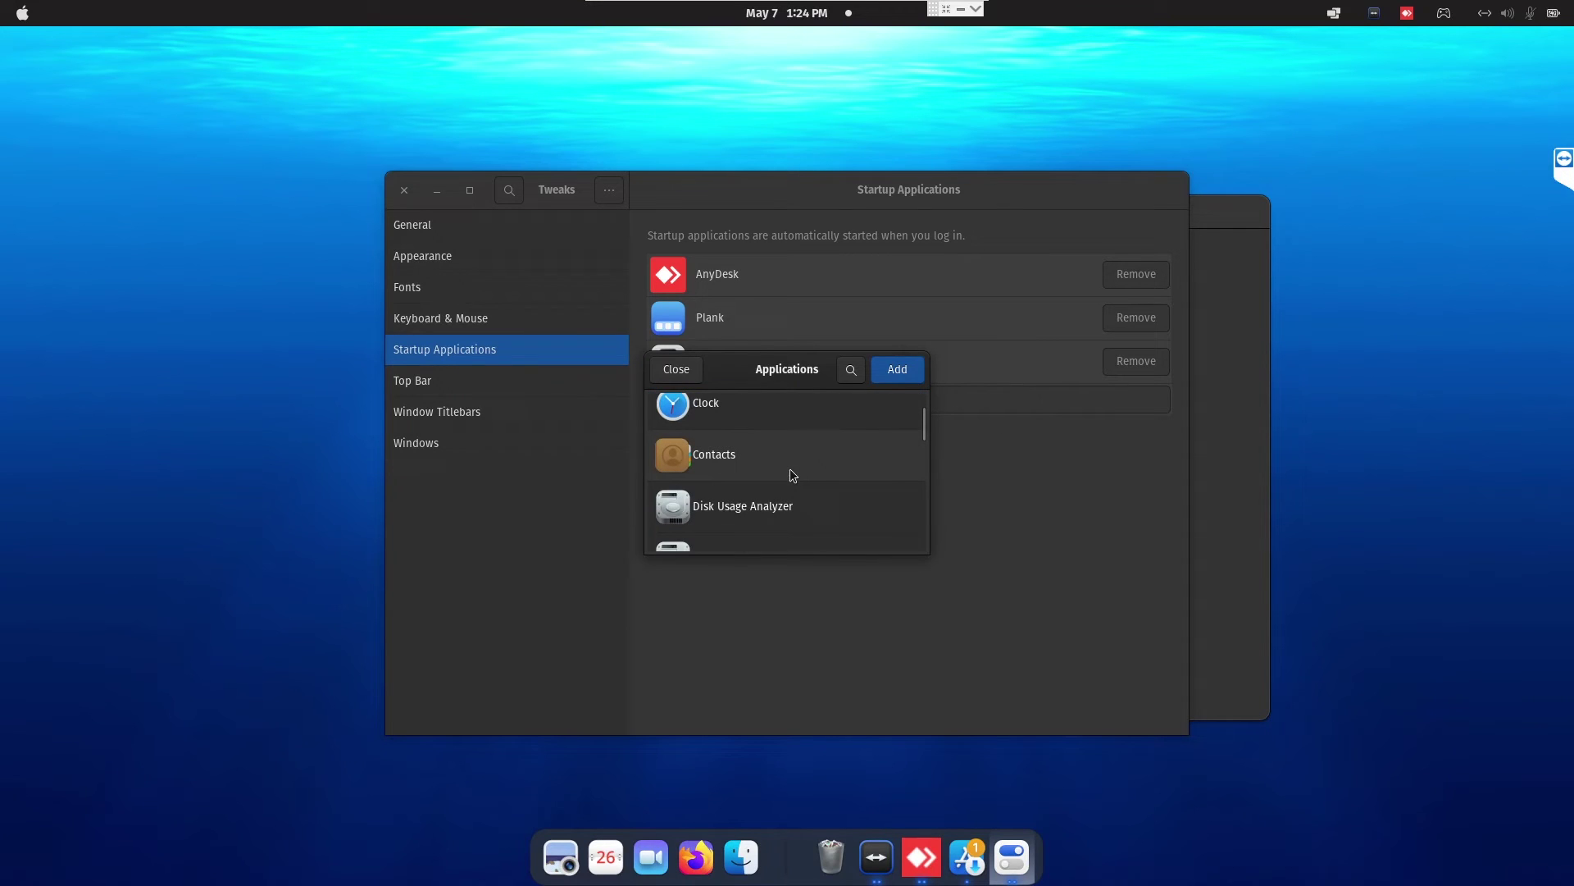
{"action": "scroll", "coordinate": [790, 468], "scroll_direction": "down", "scroll_amount": 2}
{"action": "scroll", "coordinate": [789, 467], "scroll_direction": "up", "scroll_amount": 2}
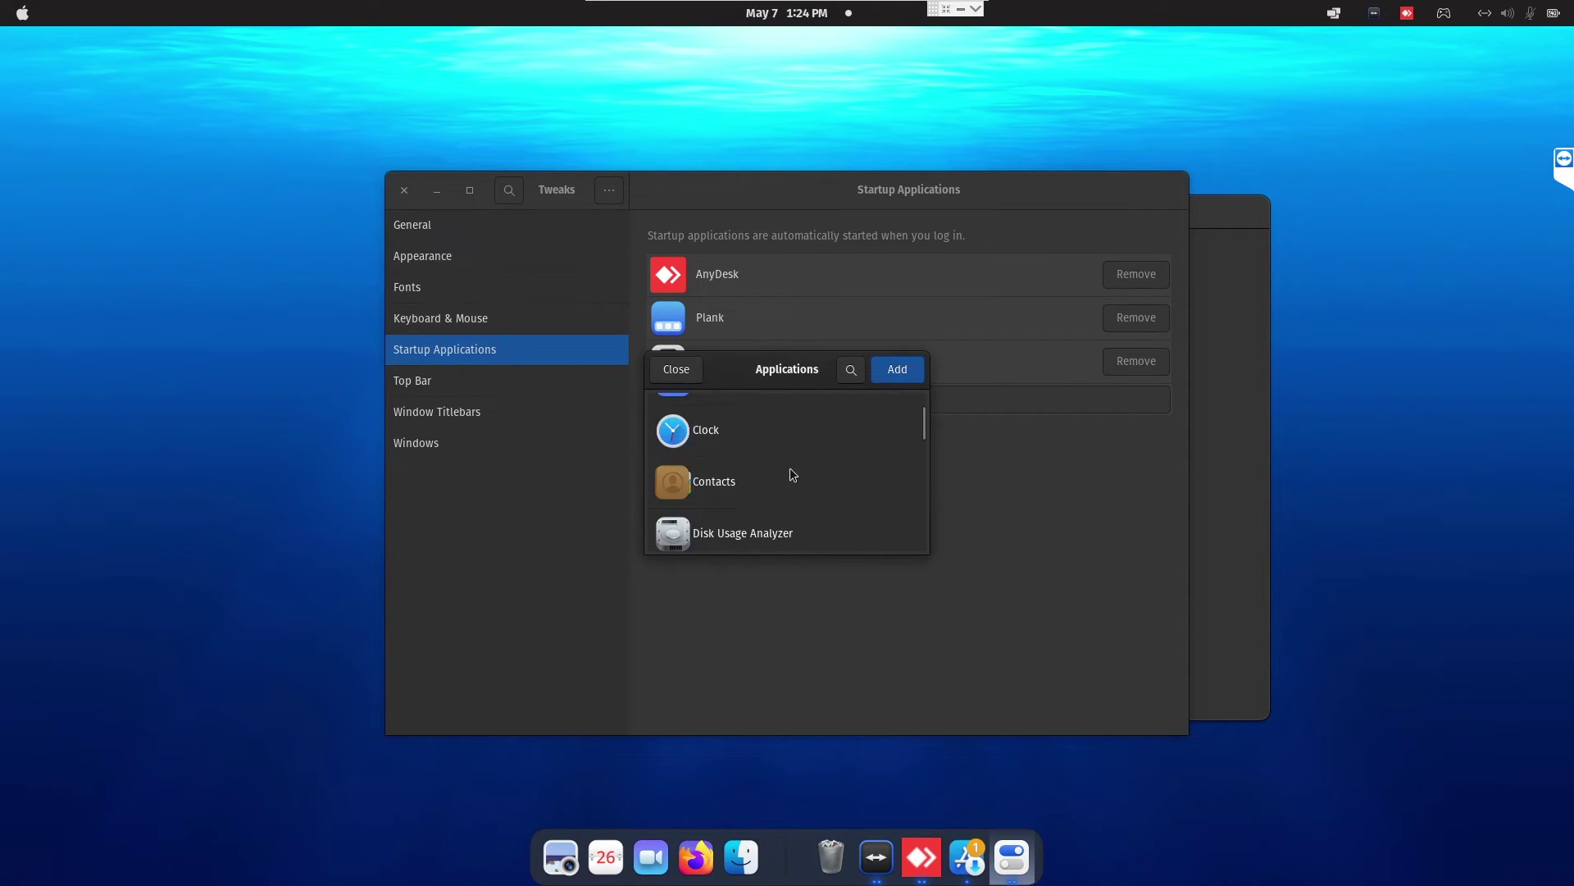
{"action": "scroll", "coordinate": [757, 446], "scroll_direction": "up", "scroll_amount": 1}
{"action": "left_click", "coordinate": [734, 437]}
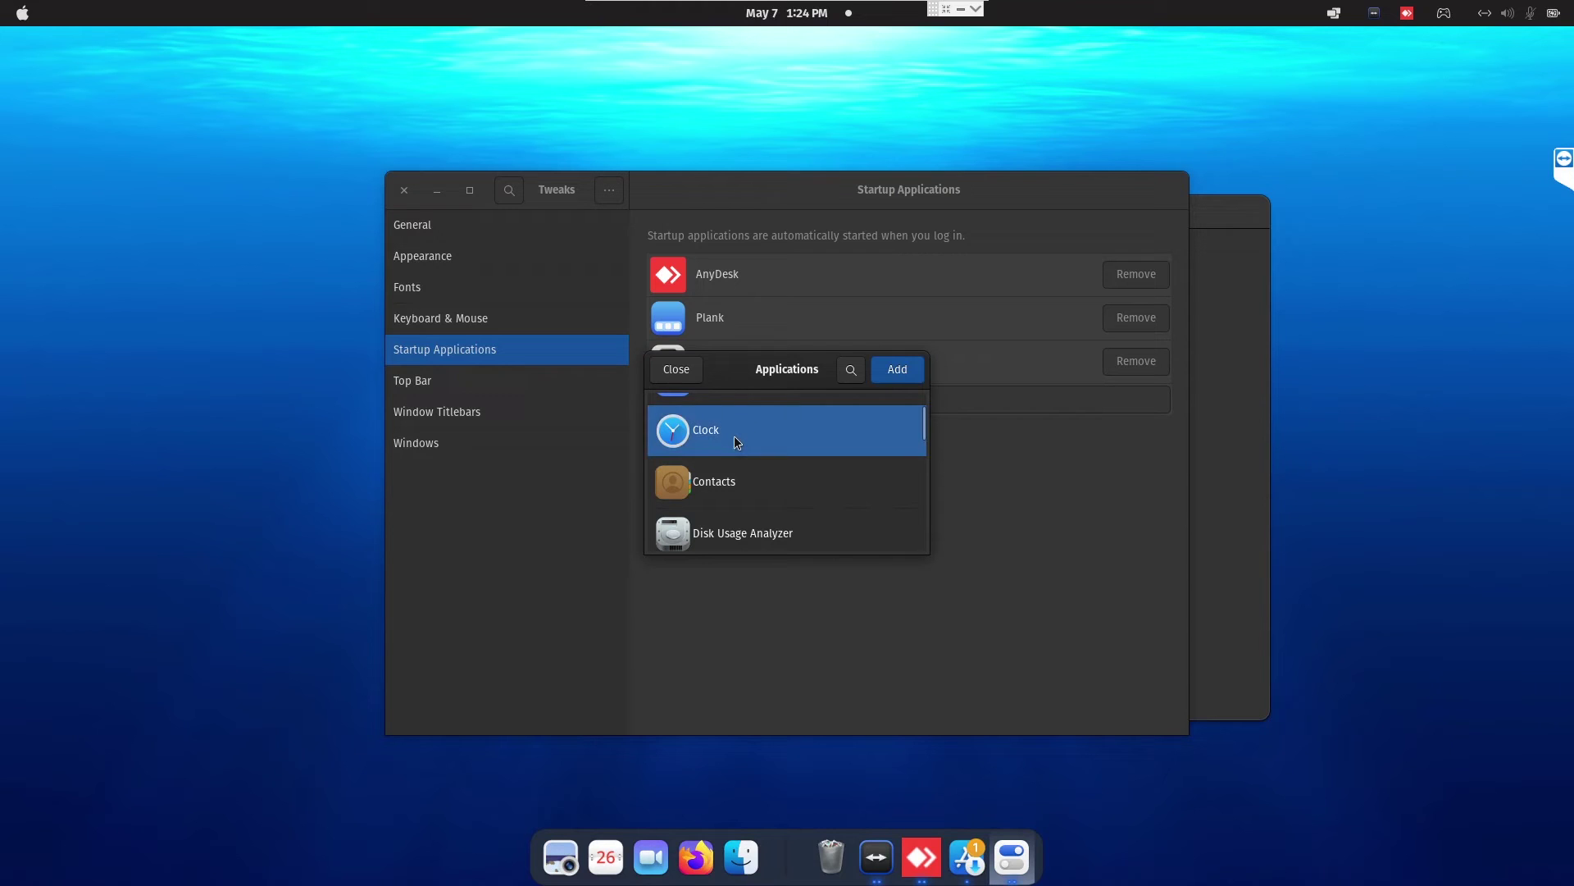
{"action": "left_click", "coordinate": [892, 371]}
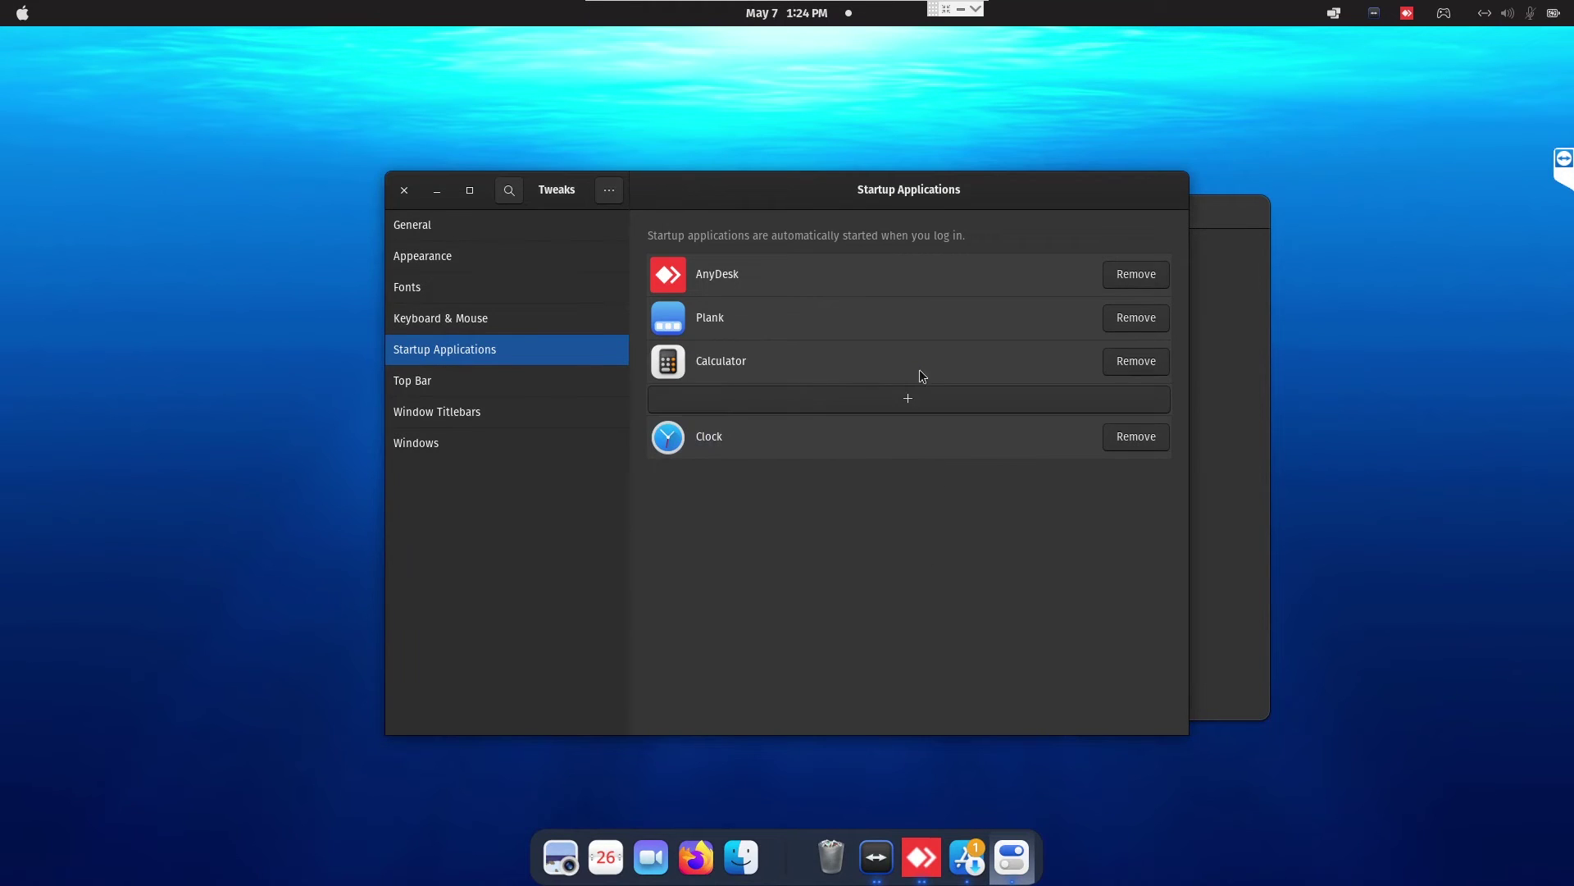
Remove Calculator from startup and bring up the application library
{"action": "left_click", "coordinate": [1136, 360]}
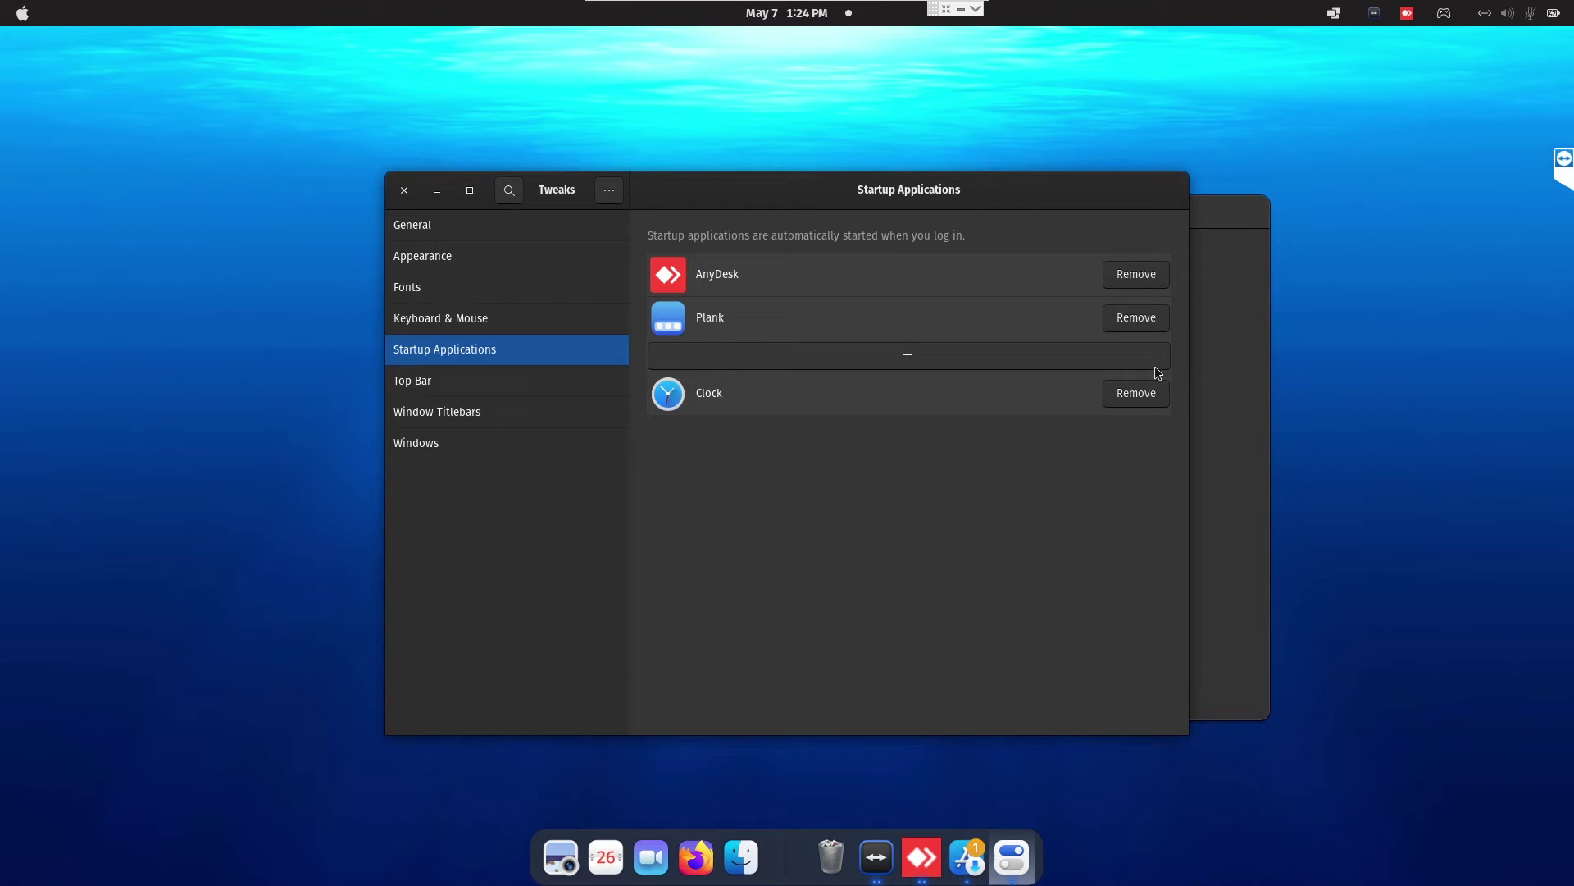
{"action": "left_click", "coordinate": [1353, 624]}
{"action": "key", "text": "super+a"}
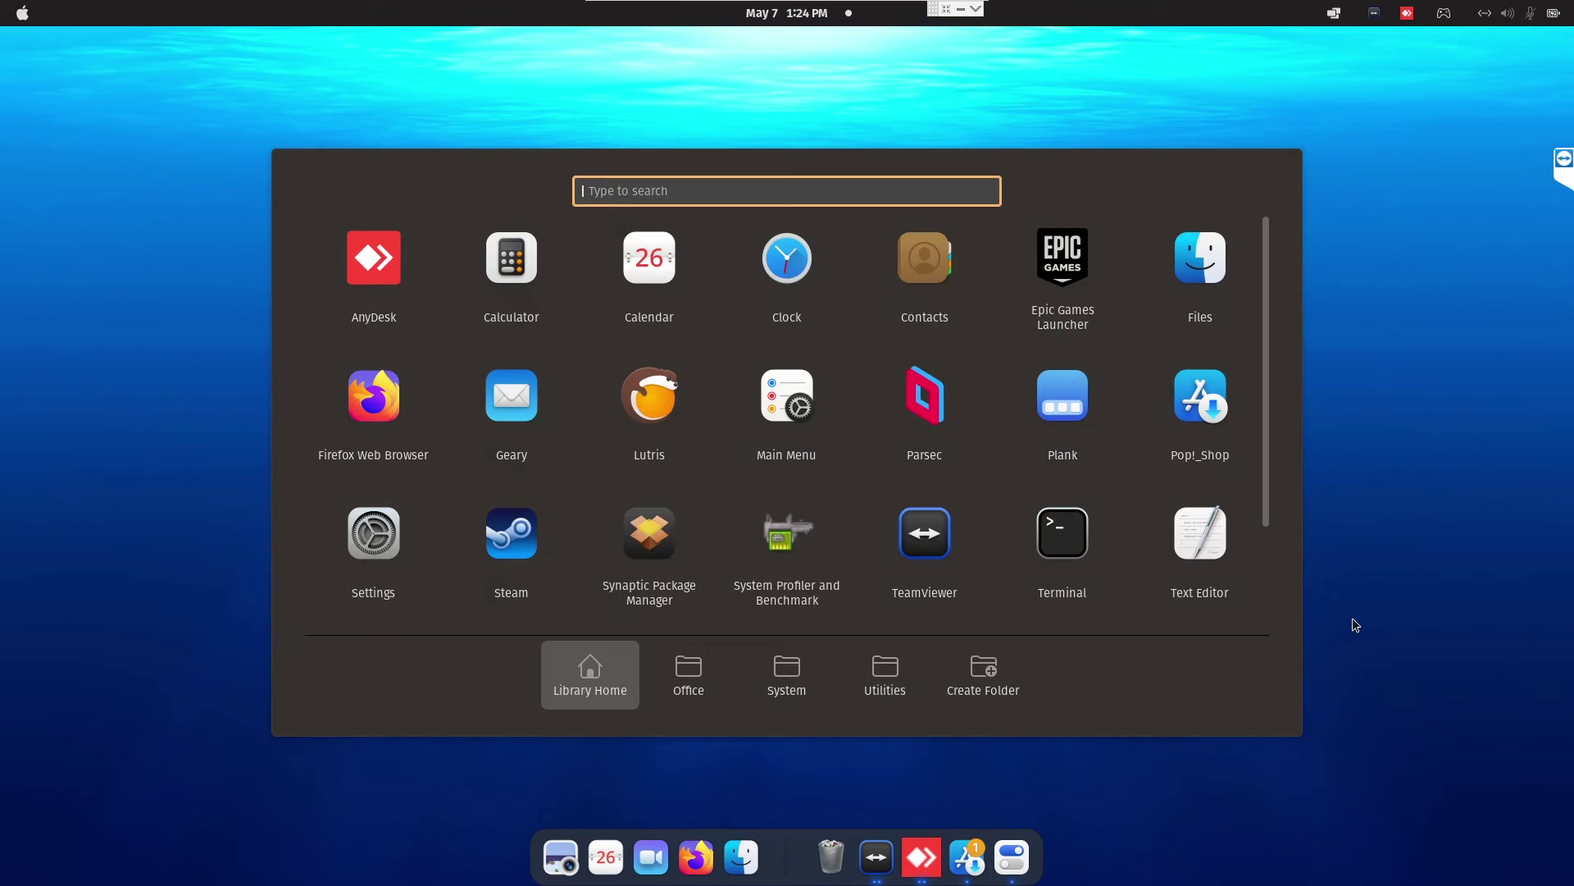
{"action": "type", "text": "startup"}
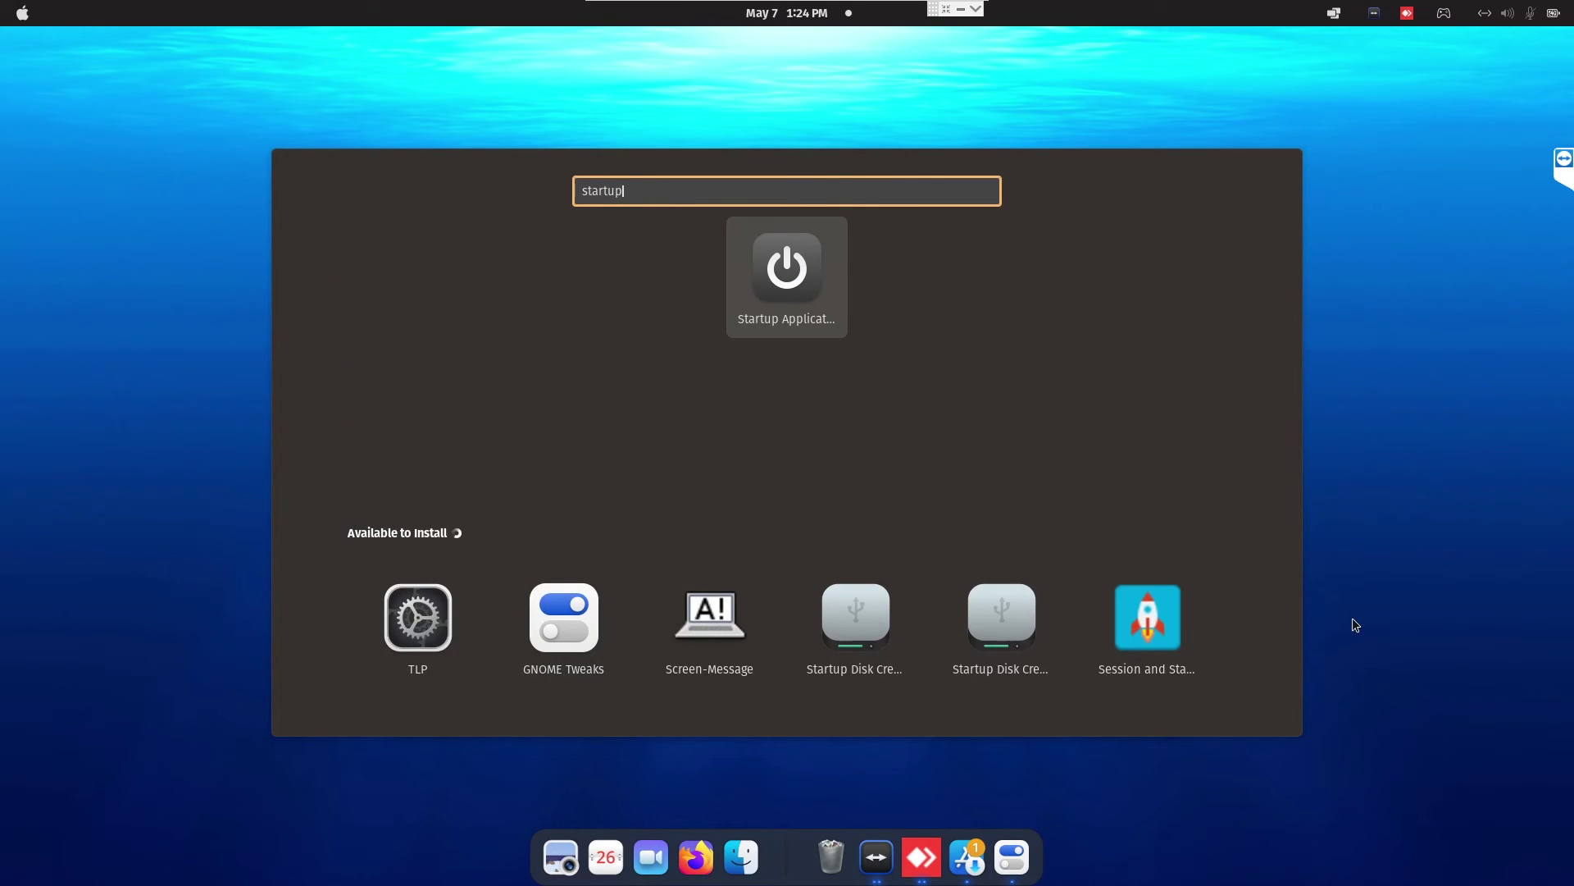
Open Startup Applications Preferences and place it beside Tweaks to compare lists
{"action": "left_click", "coordinate": [747, 258]}
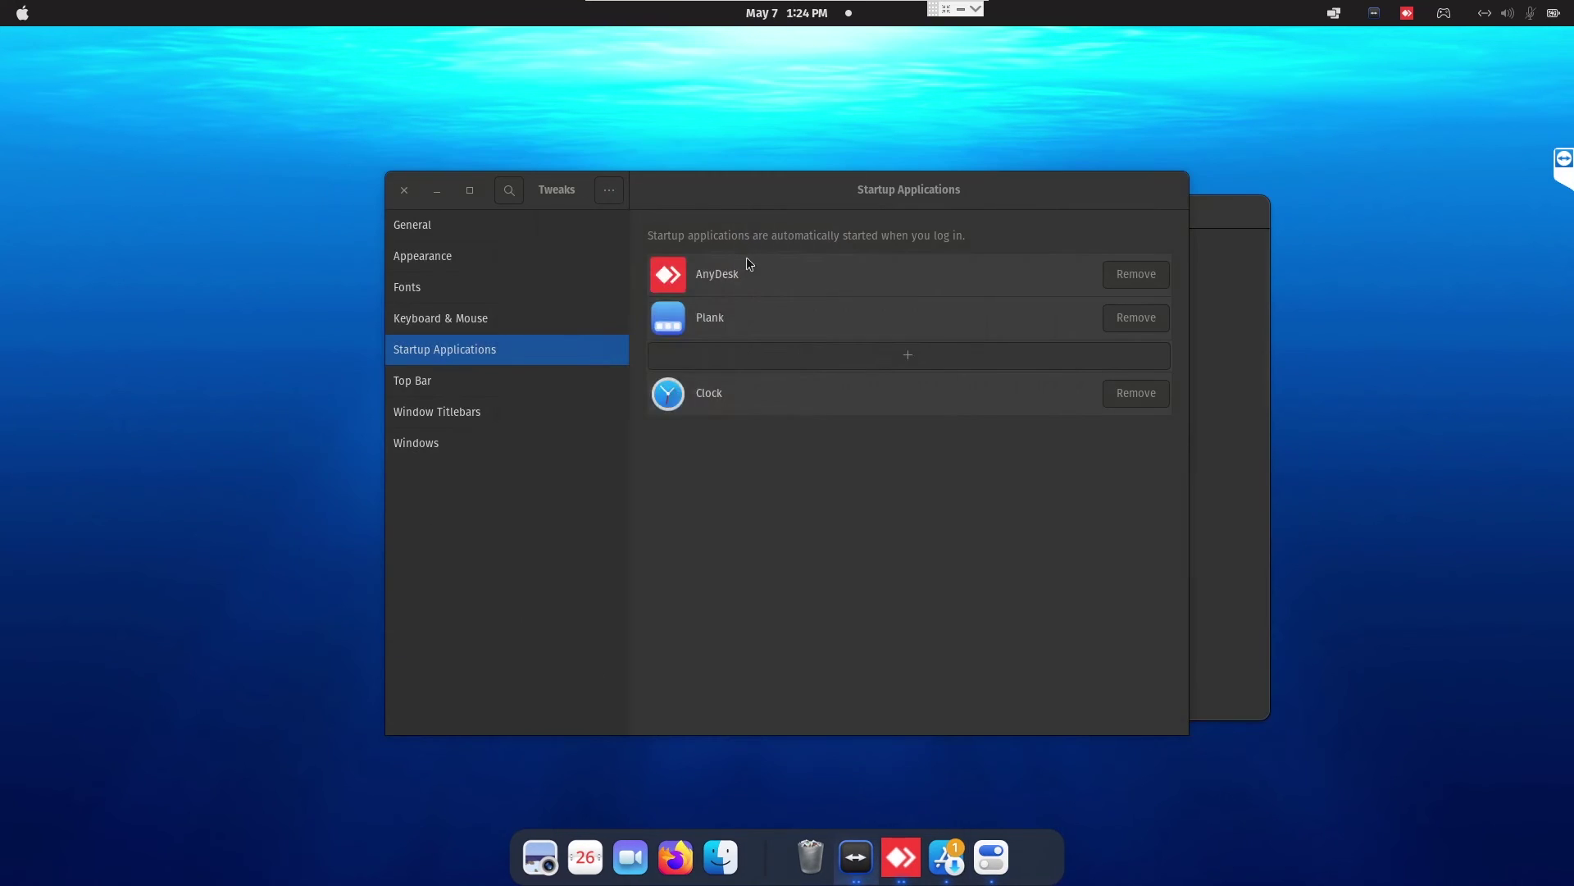
{"action": "left_click_drag", "start_coordinate": [742, 219], "coordinate": [1363, 219]}
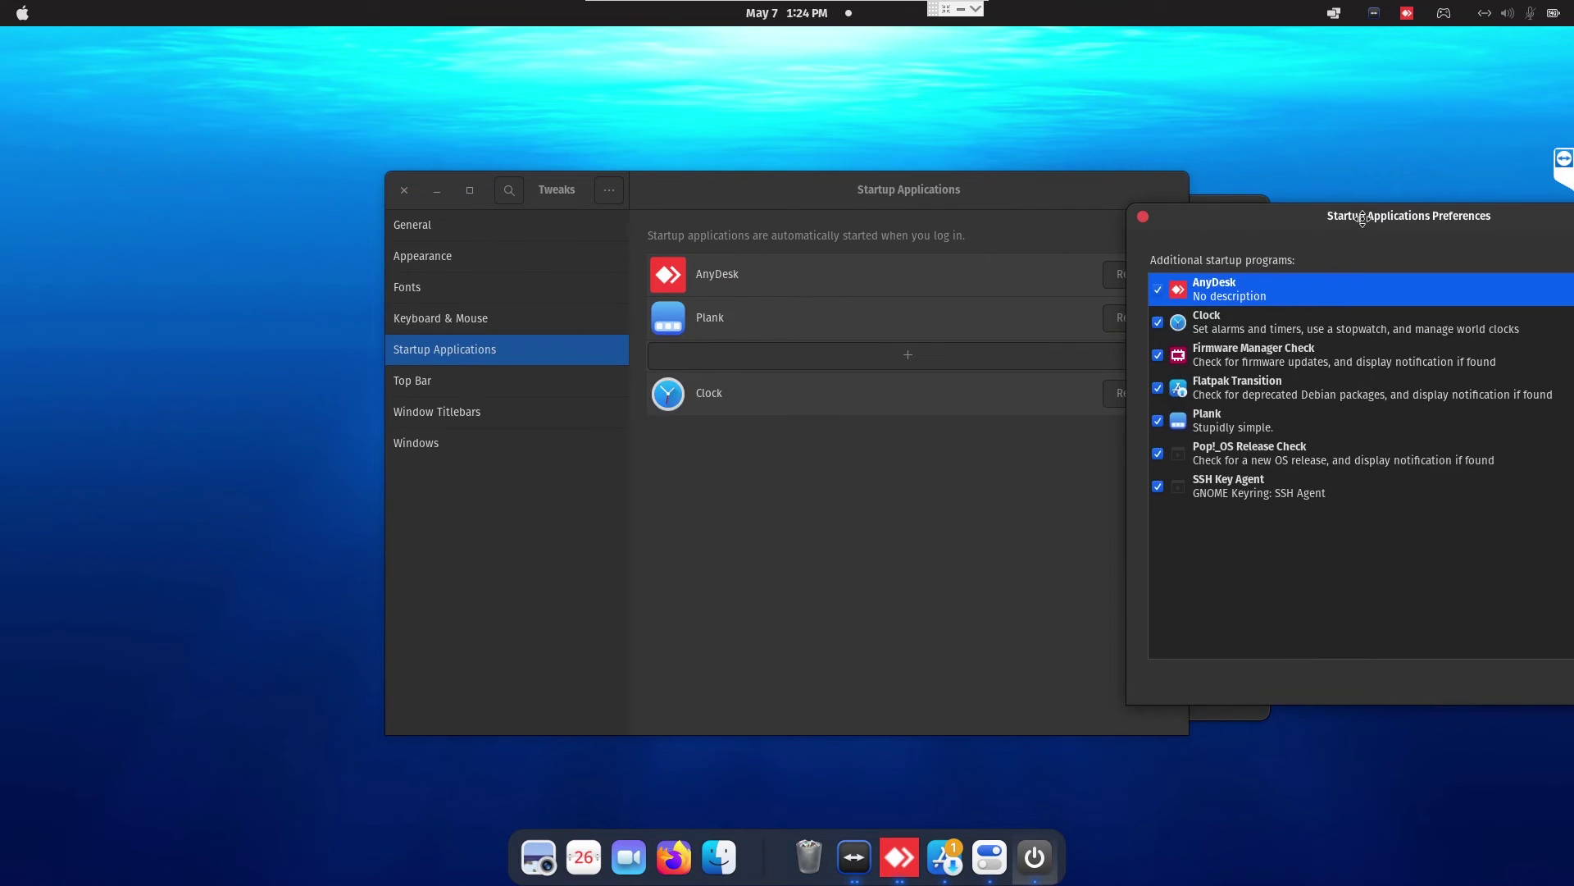